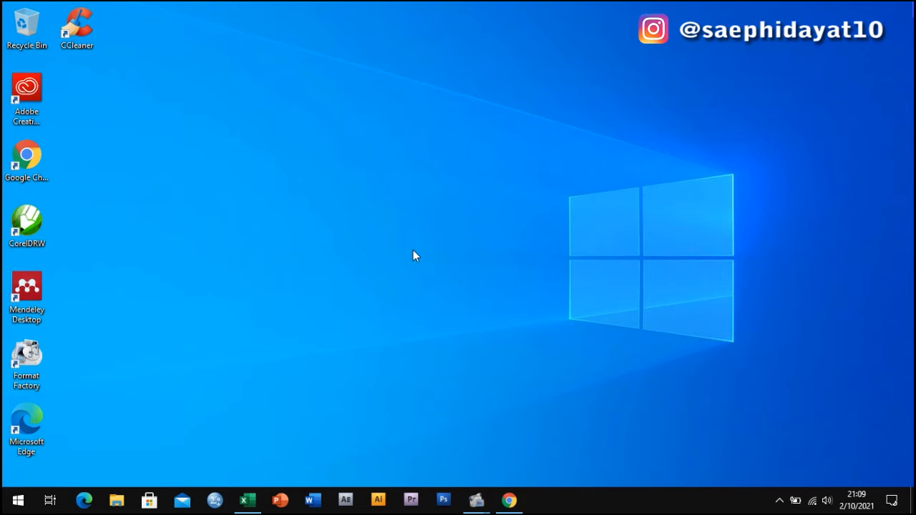
Step: Switch to the Book1 workbook in Excel and change the range label in E5 to "1000 sampai 999"
{"action": "left_click", "coordinate": [259, 504]}
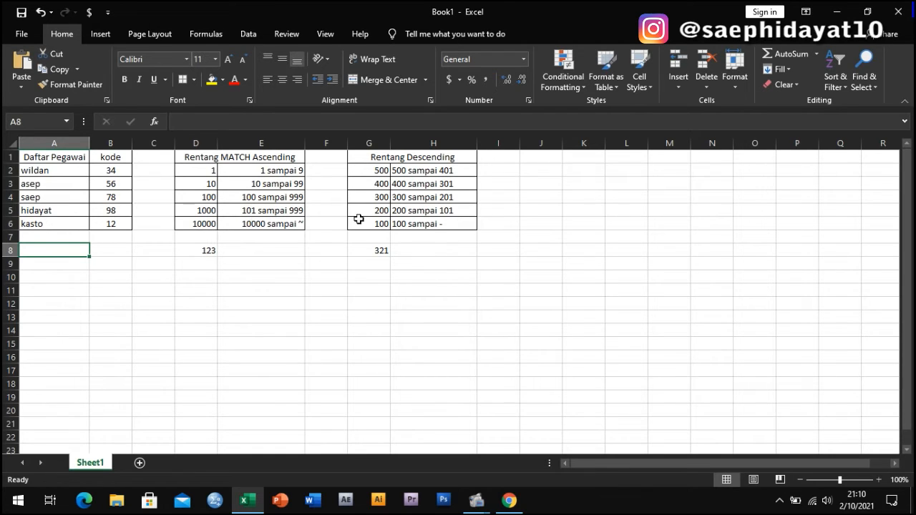
{"action": "left_click", "coordinate": [245, 212]}
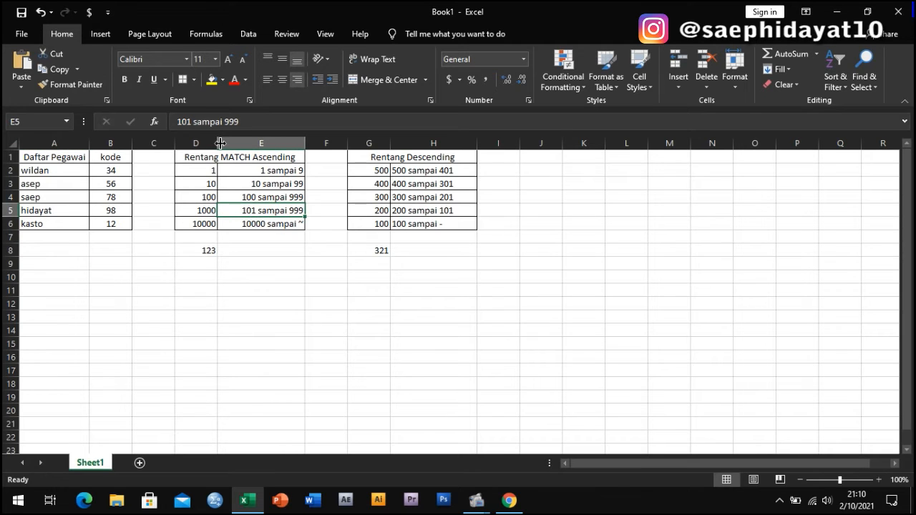
{"action": "left_click", "coordinate": [194, 122]}
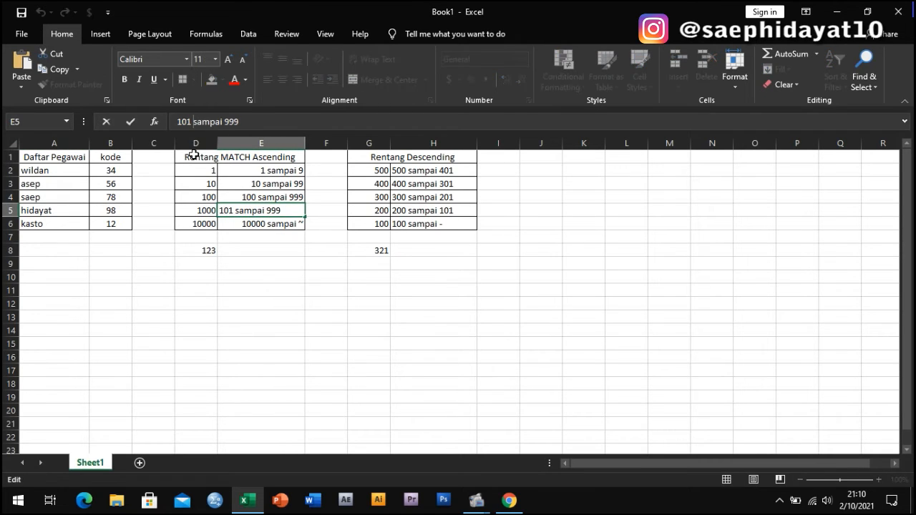
{"action": "key", "text": "BackSpace"}
{"action": "key", "text": "BackSpace"}
{"action": "type", "text": "00"}
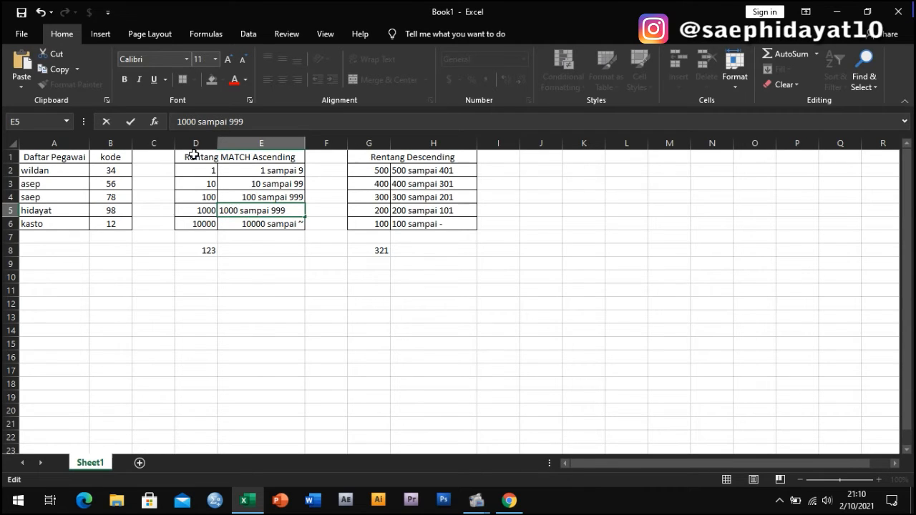
{"action": "left_click", "coordinate": [244, 247]}
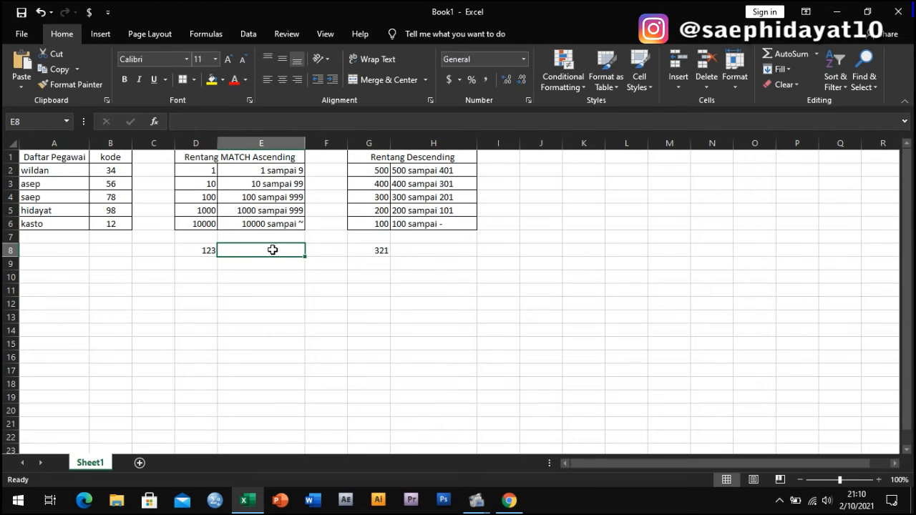
{"action": "left_click", "coordinate": [196, 250]}
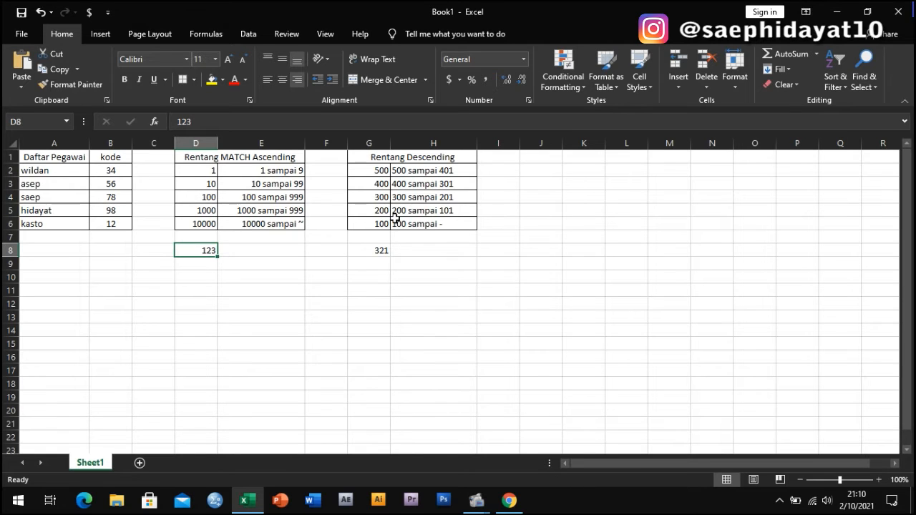
{"action": "left_click", "coordinate": [355, 212]}
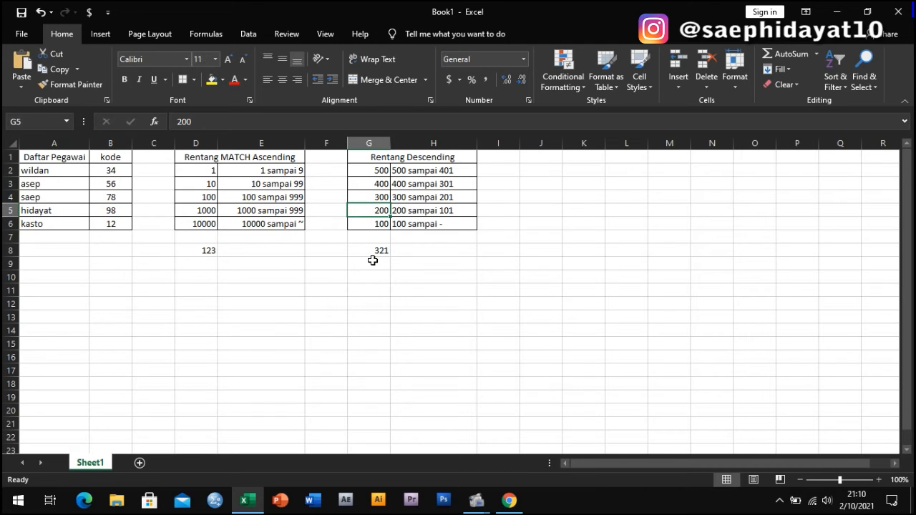
Step: Enter a MATCH formula in A8 that looks up the third employee's name as text in A2:A6 with match type 0
{"action": "left_click", "coordinate": [68, 247]}
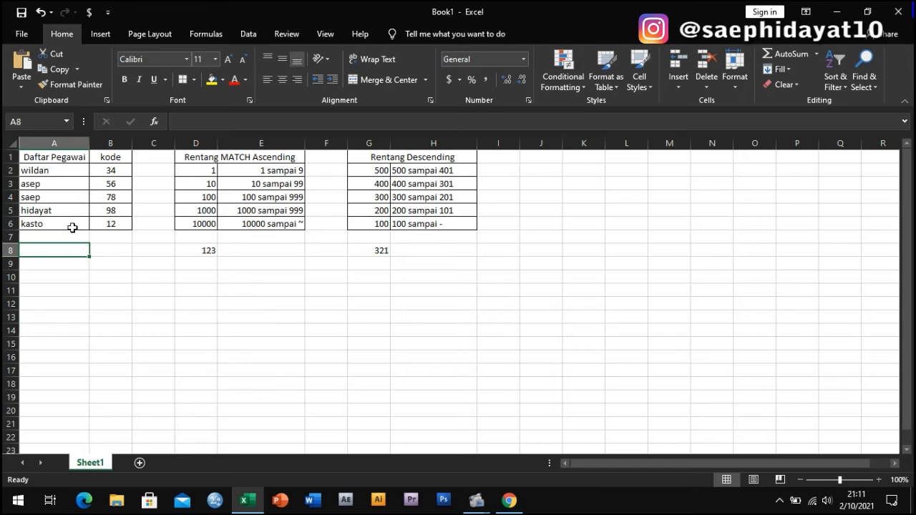
{"action": "type", "text": "="}
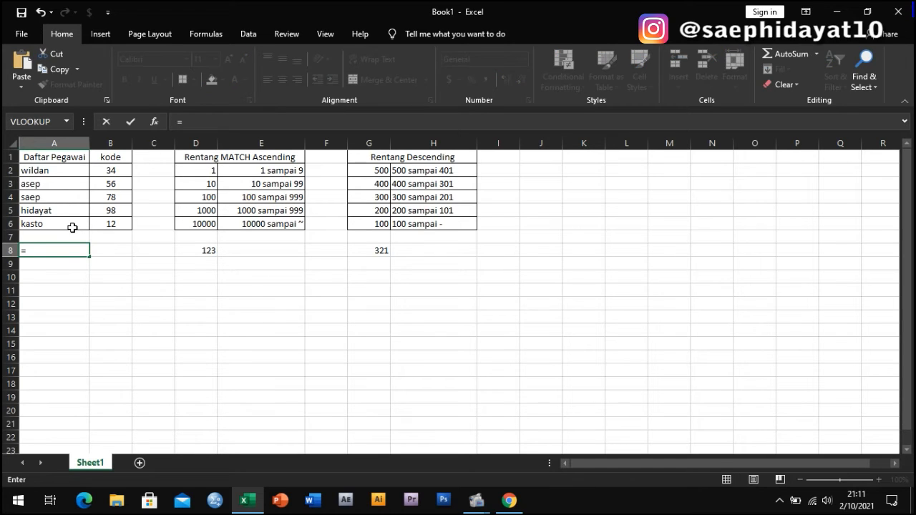
{"action": "type", "text": "MATCH"}
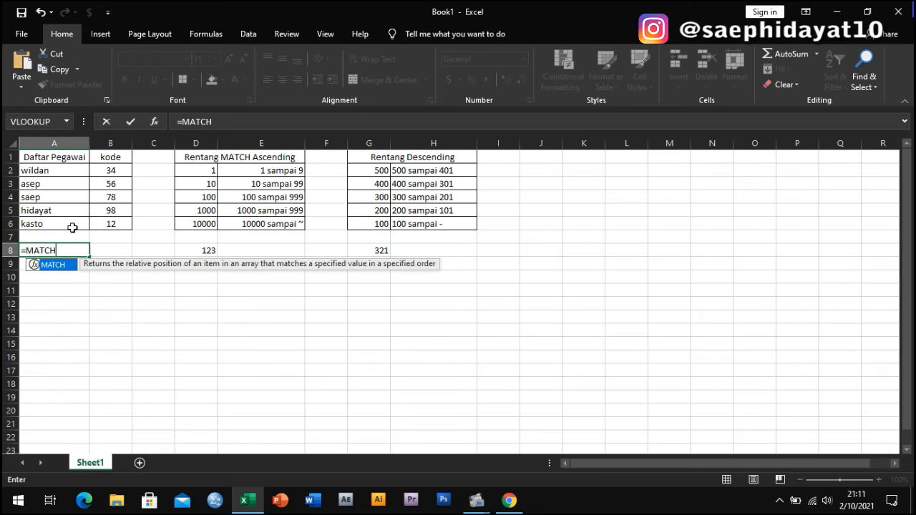
{"action": "type", "text": "("}
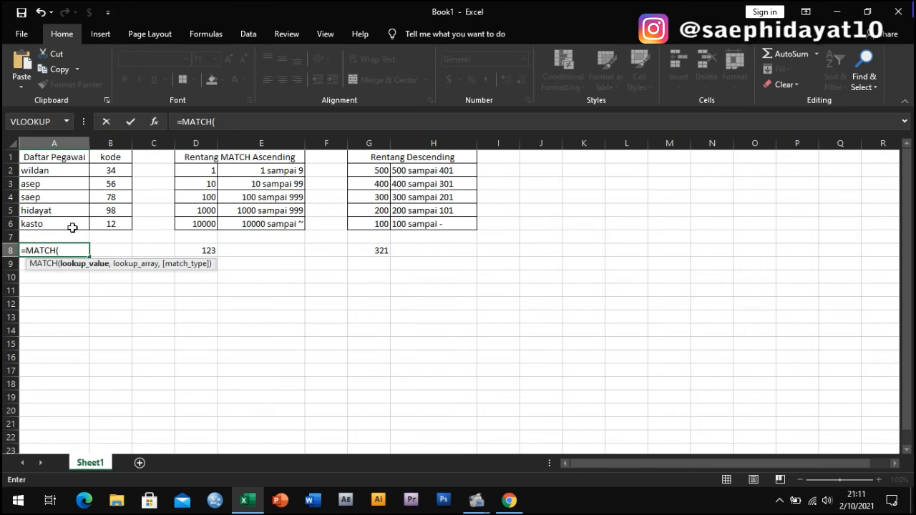
{"action": "type", "text": "\"saep\""}
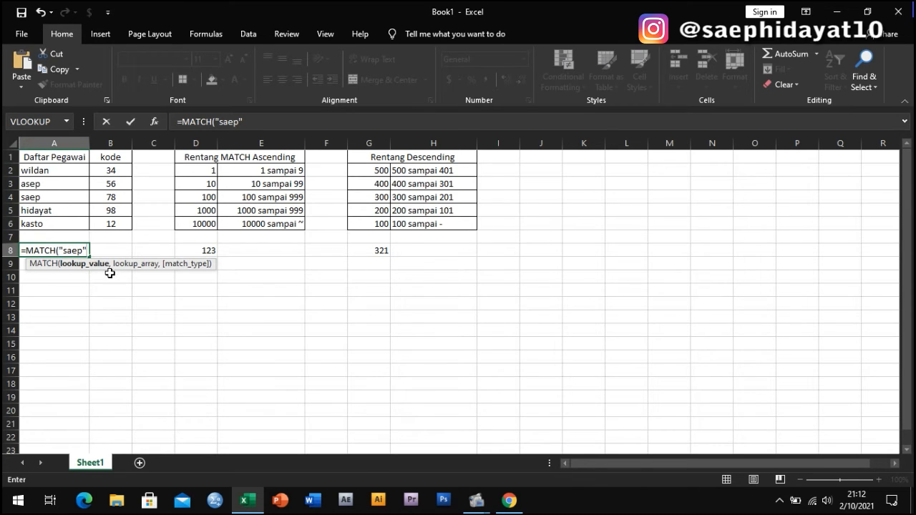
{"action": "type", "text": ","}
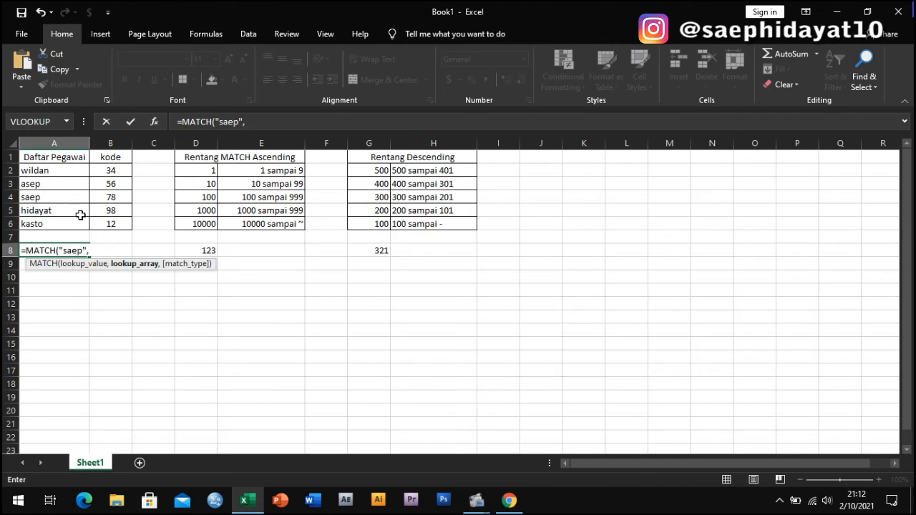
{"action": "left_click_drag", "start_coordinate": [59, 169], "coordinate": [59, 223]}
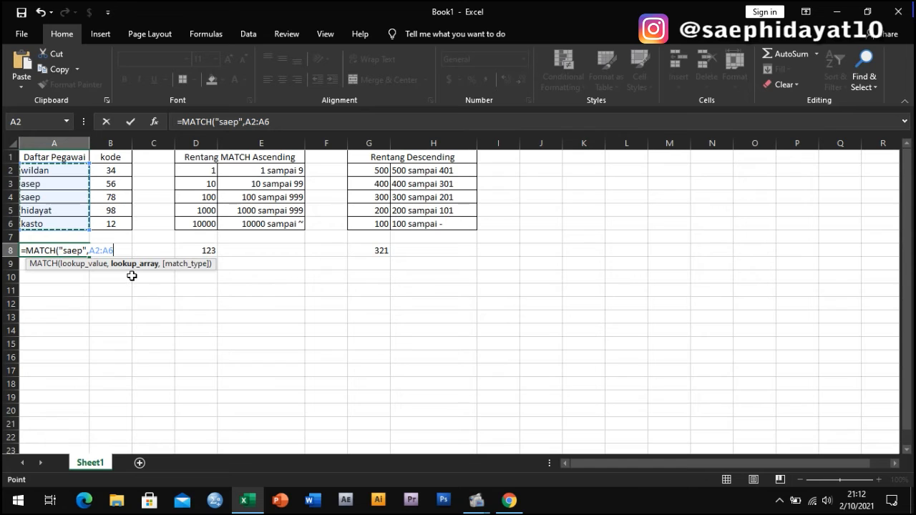
{"action": "type", "text": ","}
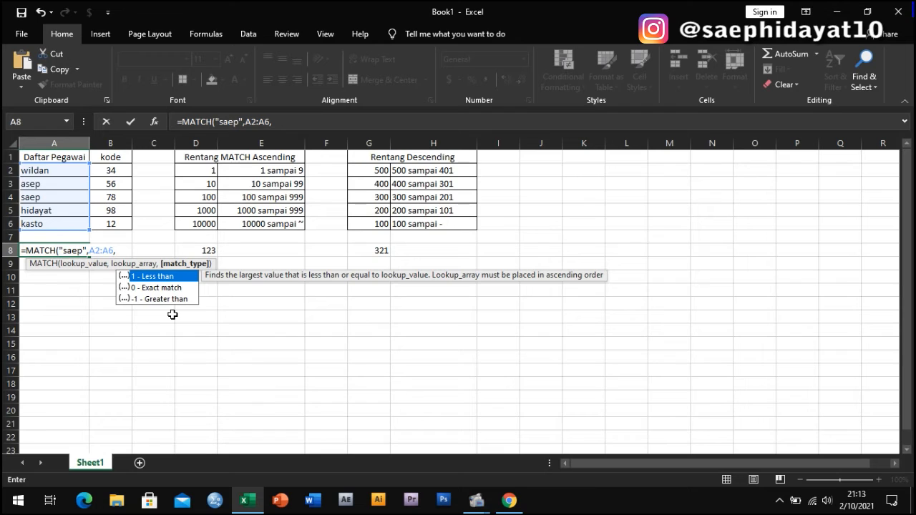
{"action": "type", "text": "0"}
{"action": "type", "text": ")"}
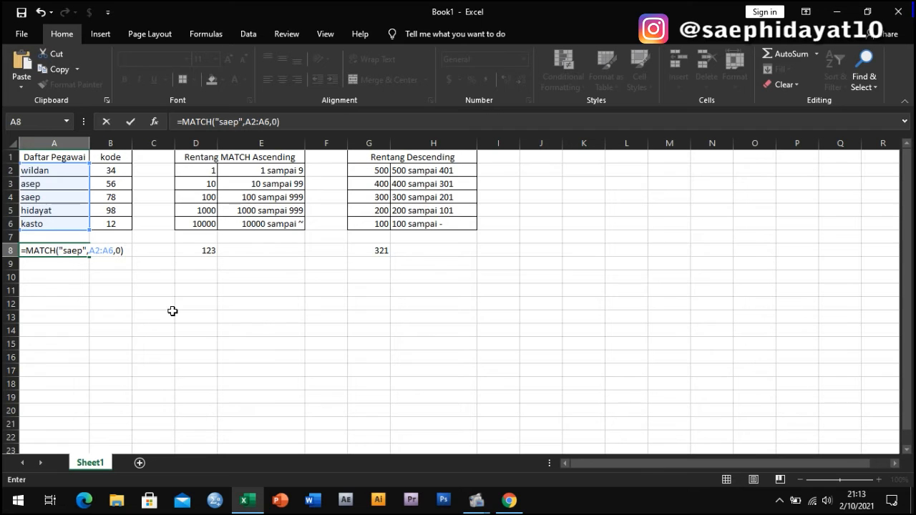
{"action": "key", "text": "Return"}
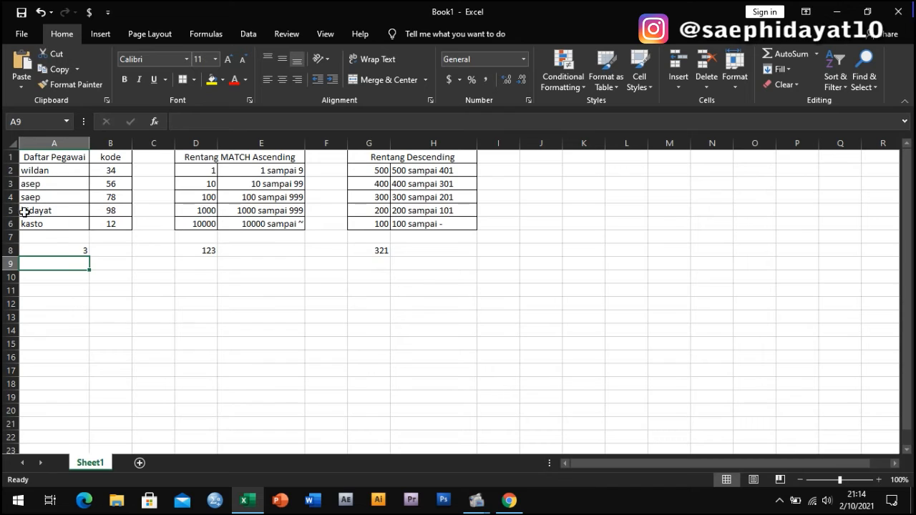
Step: Set the lookup value below the ascending range table, in D8, to 145
{"action": "left_click", "coordinate": [234, 206]}
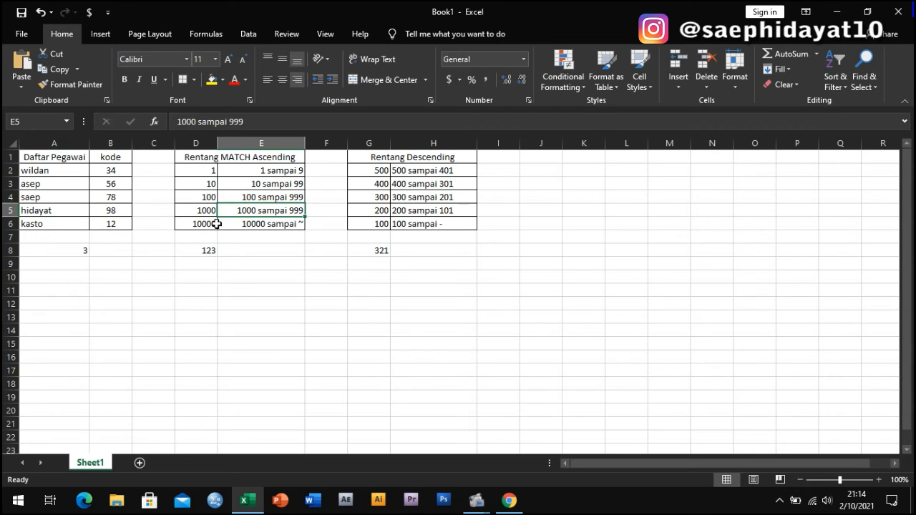
{"action": "left_click", "coordinate": [190, 251]}
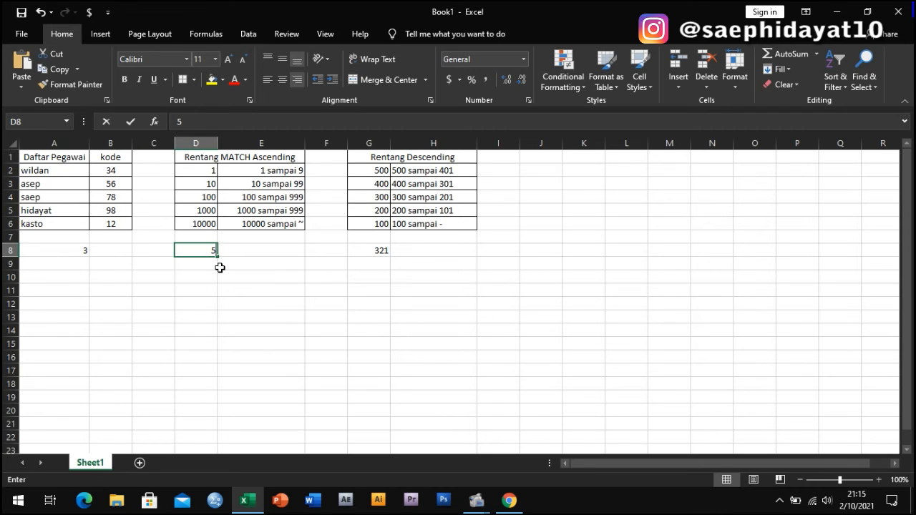
{"action": "type", "text": "5"}
{"action": "key", "text": "BackSpace"}
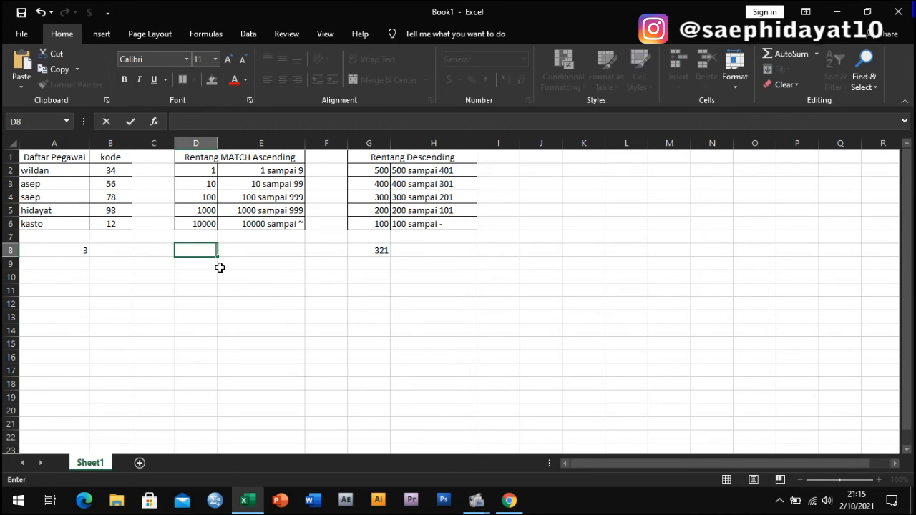
{"action": "type", "text": "145"}
Step: Enter the formula =MATCH(D8,D2:D6,1) in E8 to find the value's position in the ascending range
{"action": "left_click", "coordinate": [241, 251]}
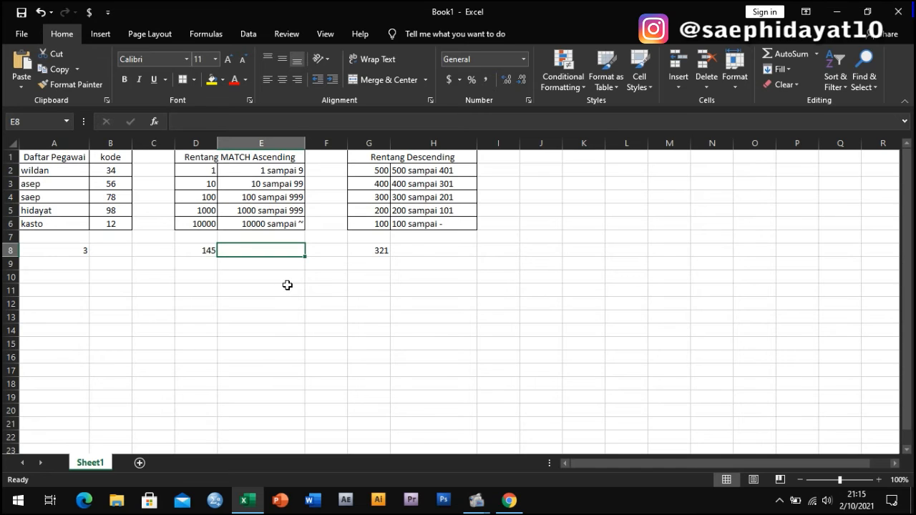
{"action": "type", "text": "="}
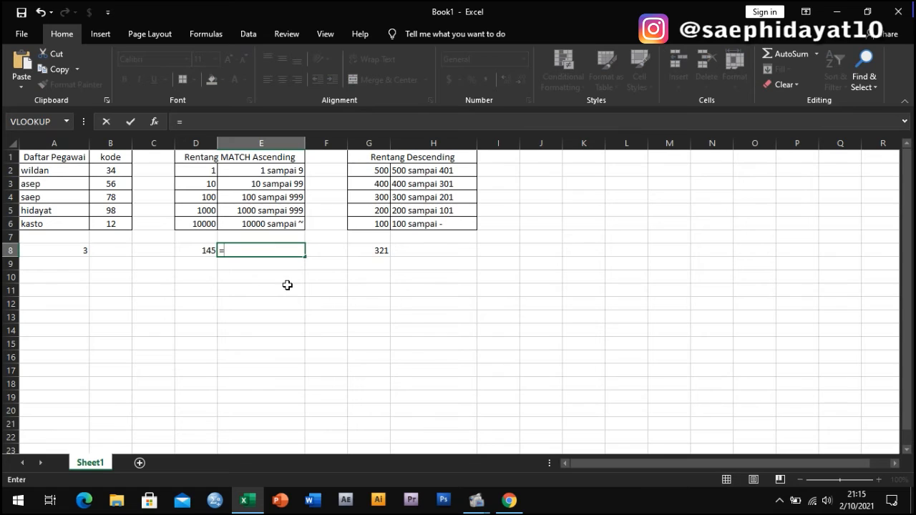
{"action": "type", "text": "MATC"}
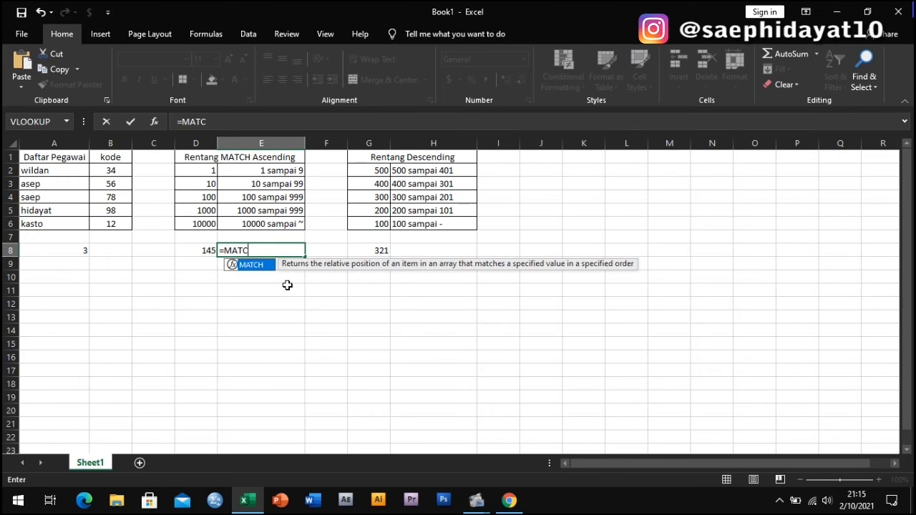
{"action": "type", "text": "H("}
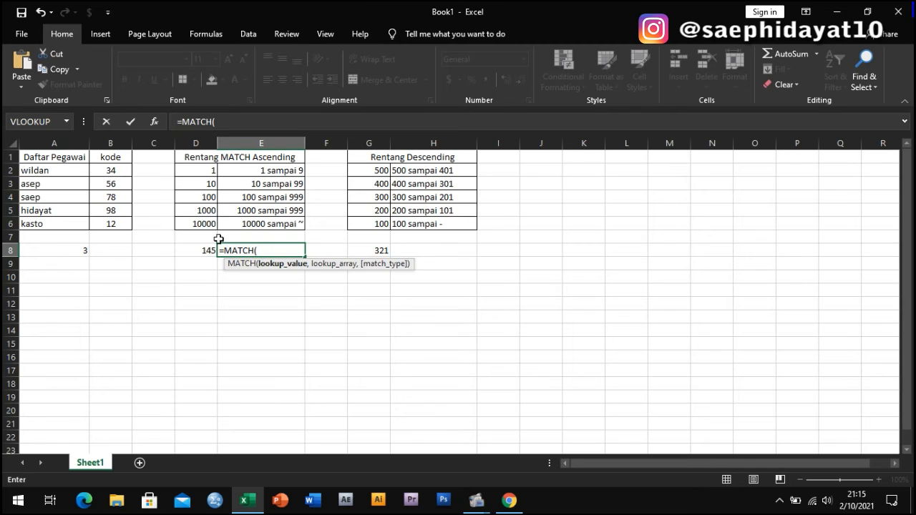
{"action": "left_click", "coordinate": [199, 252]}
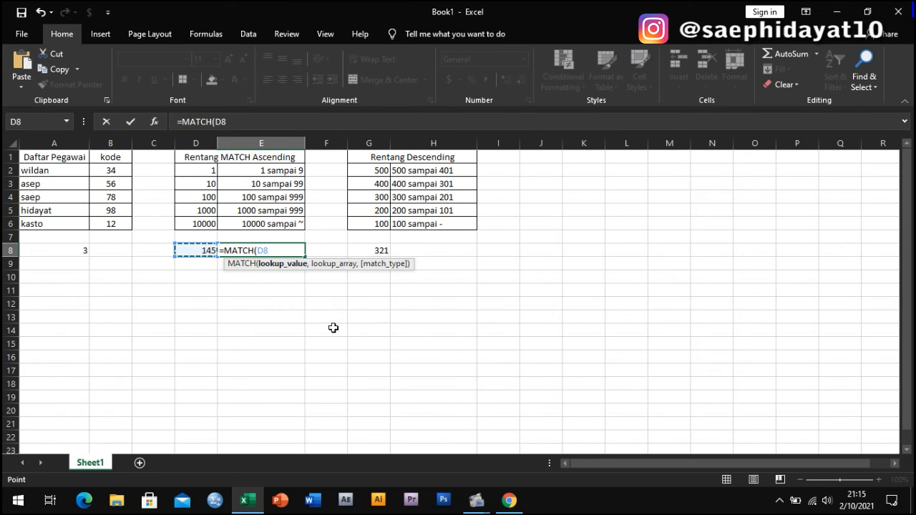
{"action": "type", "text": ","}
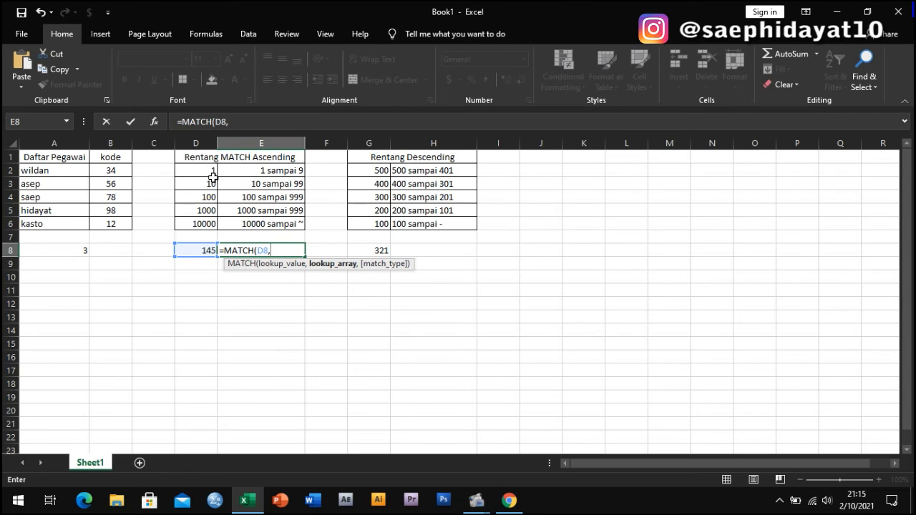
{"action": "left_click_drag", "start_coordinate": [206, 171], "coordinate": [211, 216]}
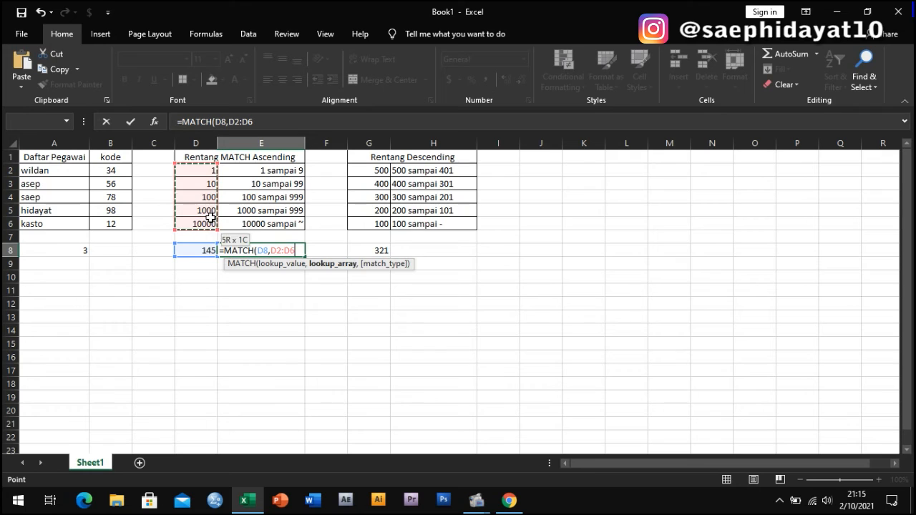
{"action": "type", "text": ","}
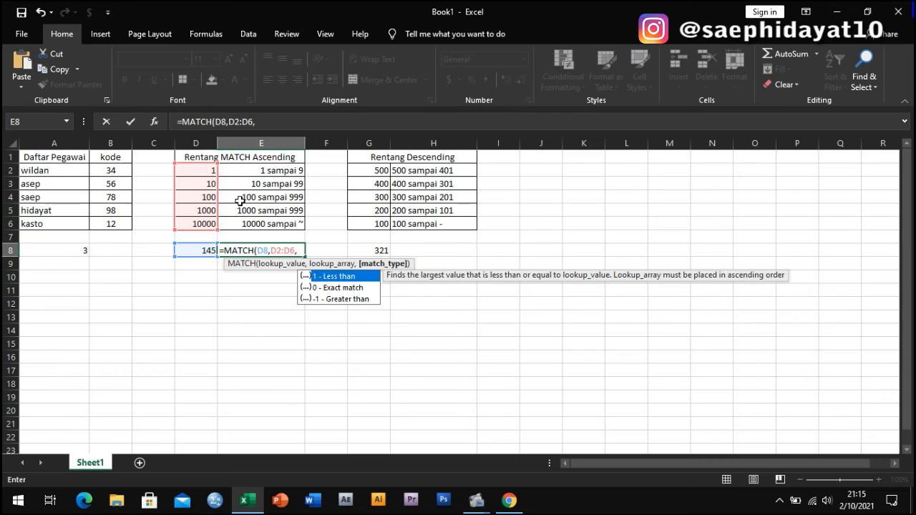
{"action": "type", "text": "1)"}
{"action": "key", "text": "Return"}
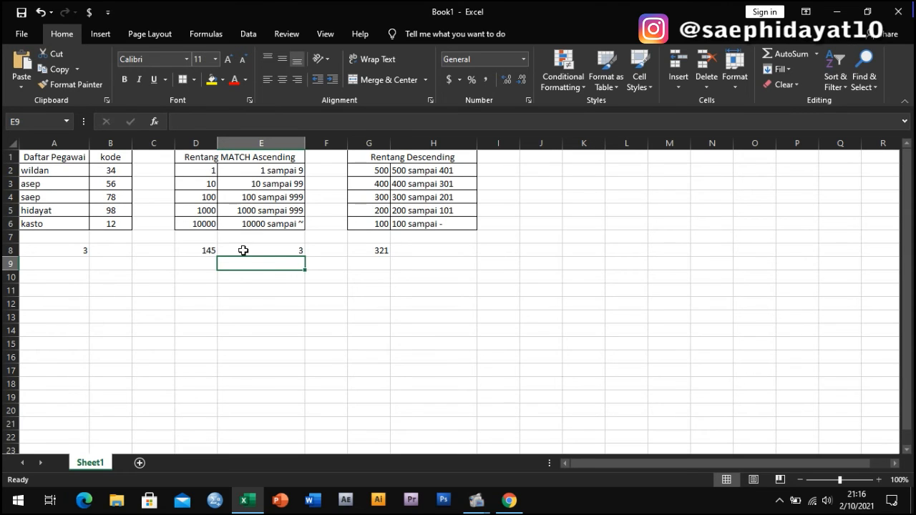
Step: Compare the arguments of the MATCH formulas in E8 and A8
{"action": "left_click", "coordinate": [274, 250]}
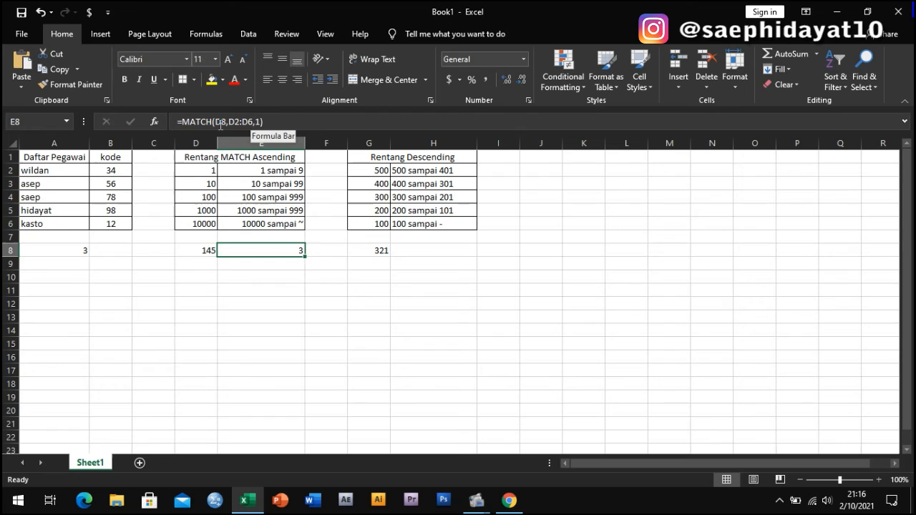
{"action": "left_click", "coordinate": [66, 249]}
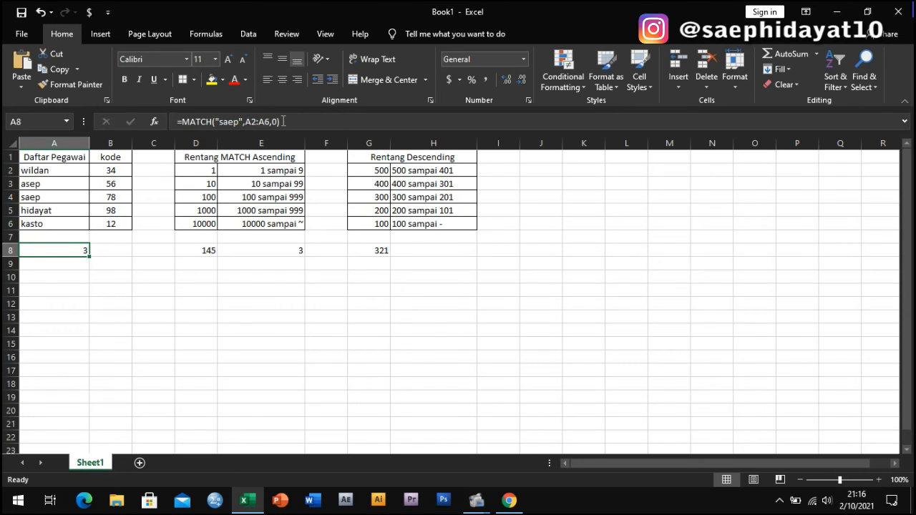
{"action": "left_click", "coordinate": [291, 248]}
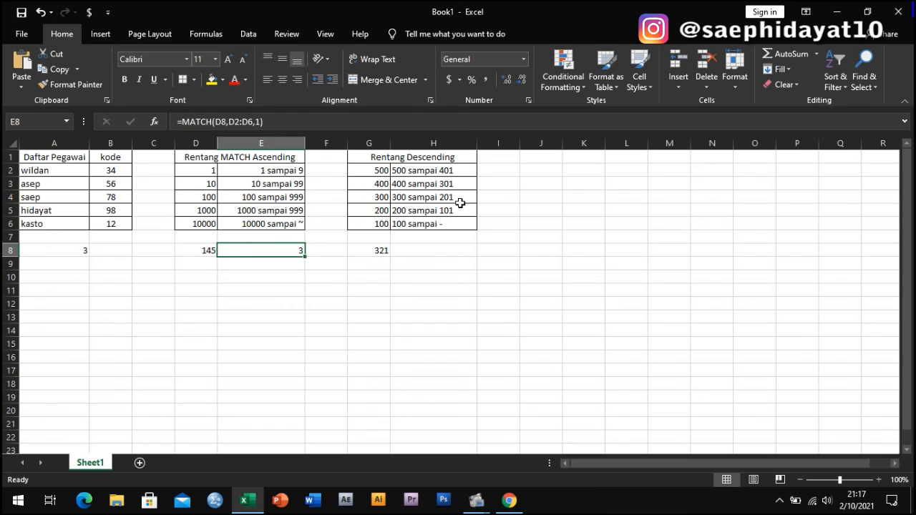
Step: Enter the formula =MATCH(G8,G2:G6,-1) in H8 to find the lookup value's position in the descending range
{"action": "left_click", "coordinate": [408, 253]}
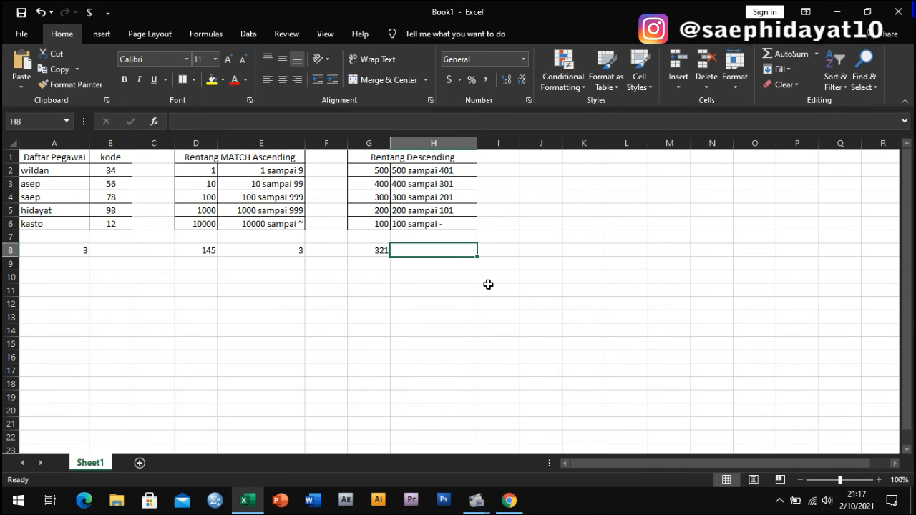
{"action": "left_click", "coordinate": [370, 251]}
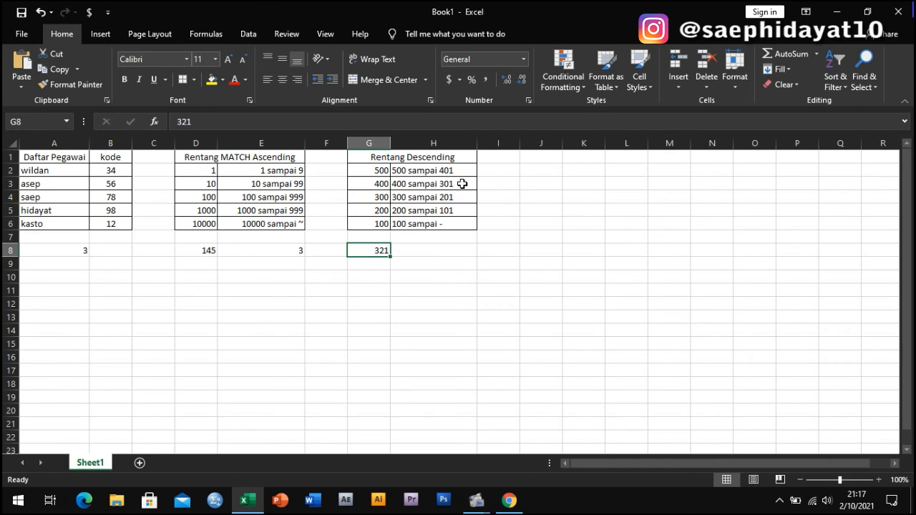
{"action": "left_click", "coordinate": [422, 248]}
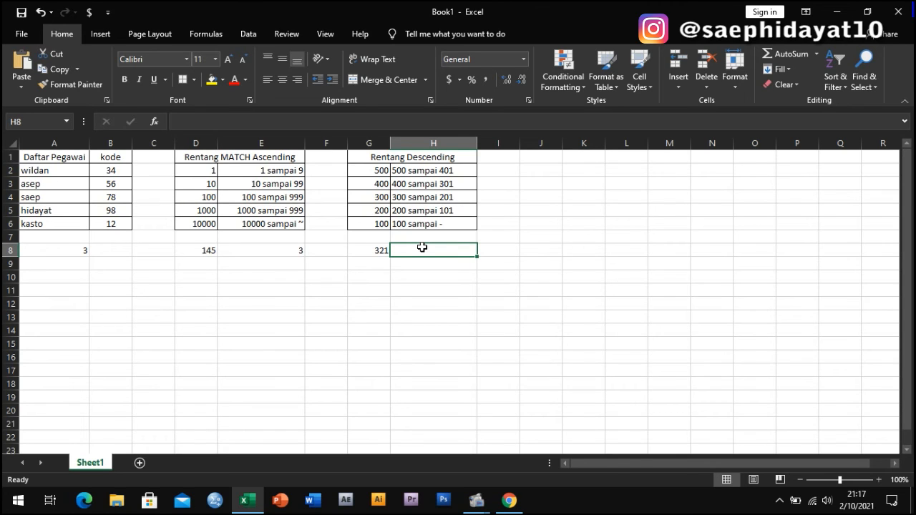
{"action": "type", "text": "="}
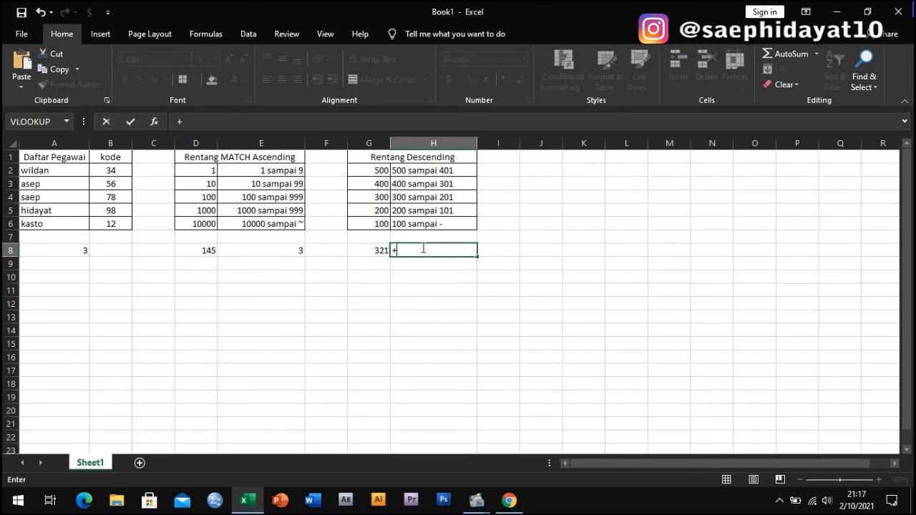
{"action": "type", "text": "MA"}
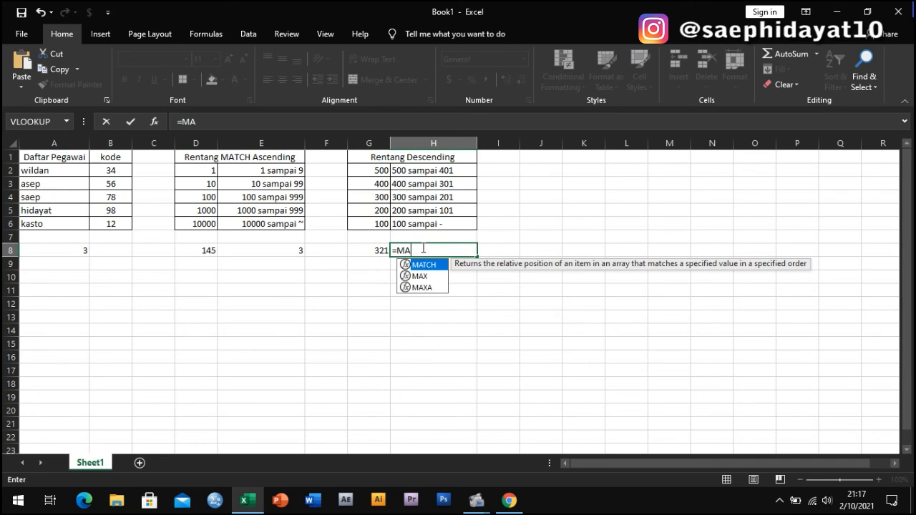
{"action": "type", "text": "TCH("}
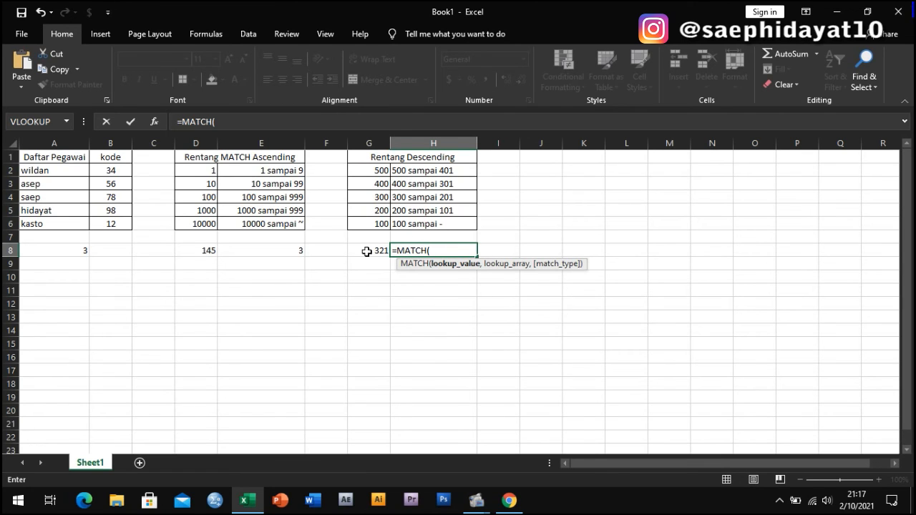
{"action": "left_click", "coordinate": [366, 251]}
{"action": "type", "text": ","}
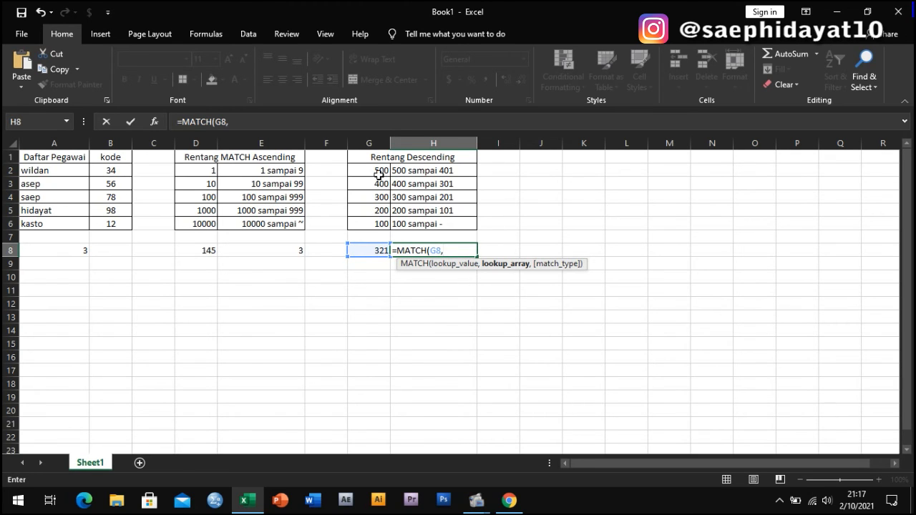
{"action": "left_click_drag", "start_coordinate": [379, 174], "coordinate": [382, 227]}
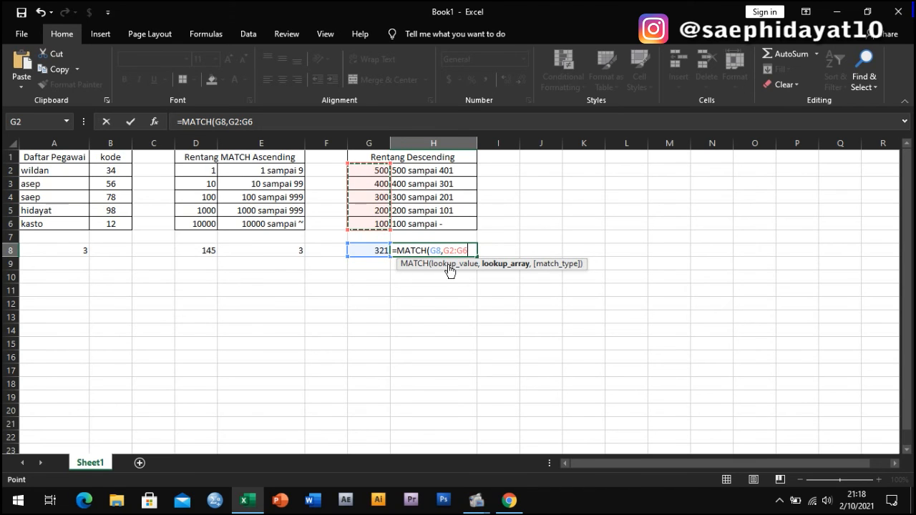
{"action": "type", "text": ",-"}
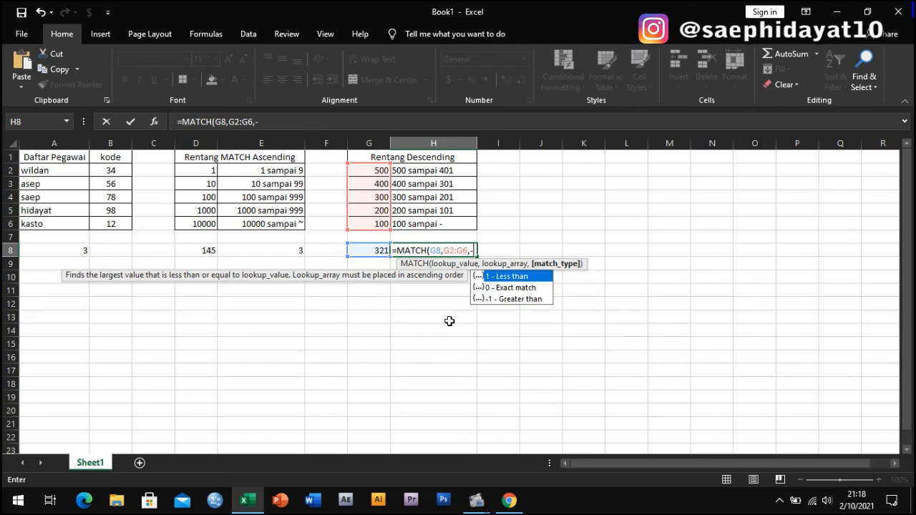
{"action": "type", "text": "1"}
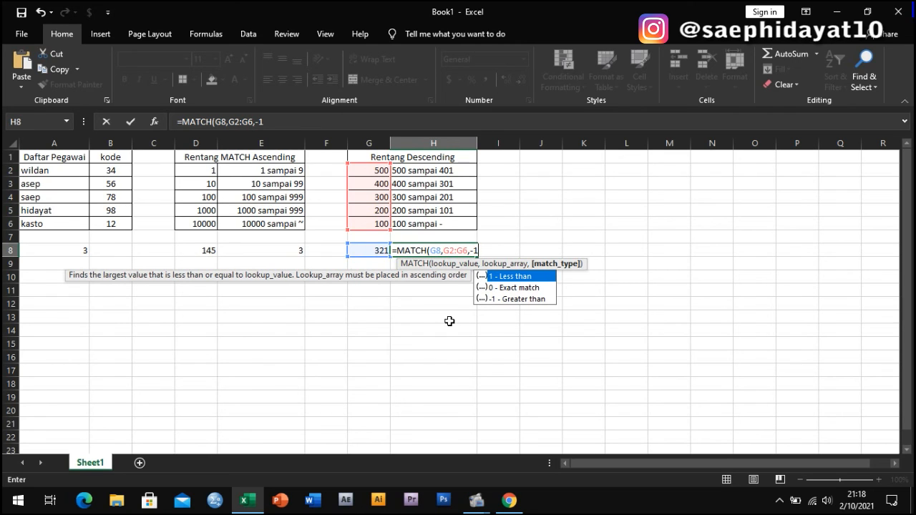
{"action": "type", "text": ")"}
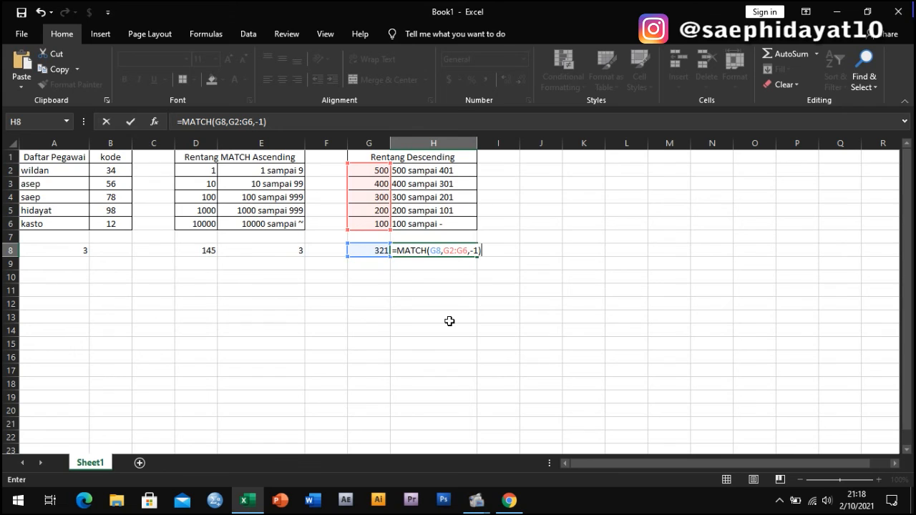
{"action": "key", "text": "Return"}
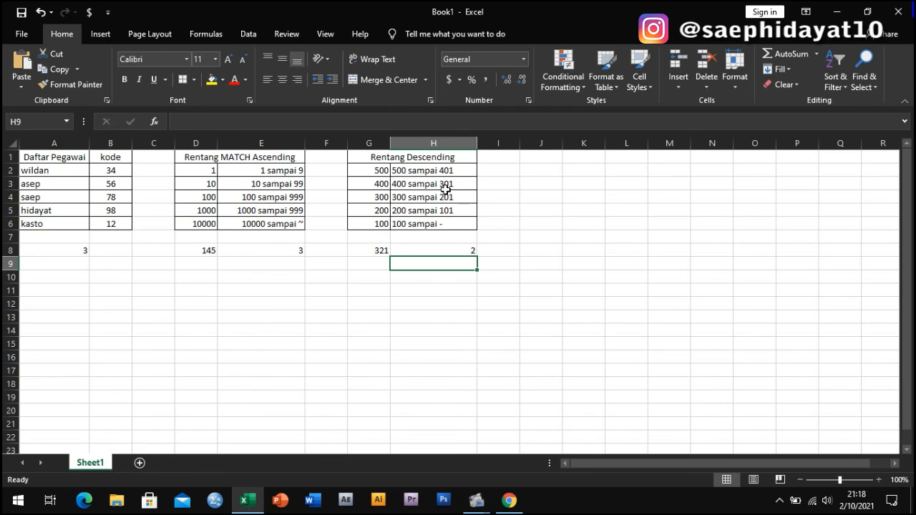
Step: Review the MATCH formulas in A8, E8 and H8 to compare their lookup arrays and match types
{"action": "left_click", "coordinate": [67, 161]}
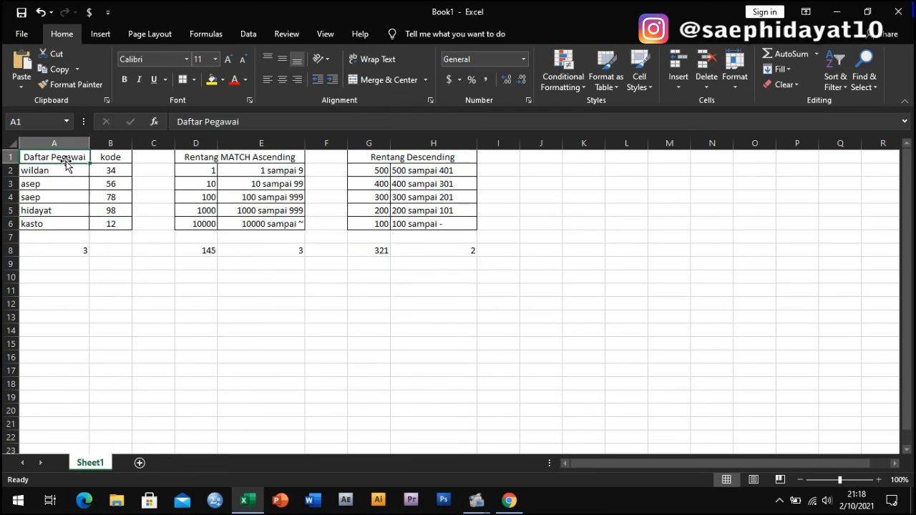
{"action": "double_click", "coordinate": [68, 251]}
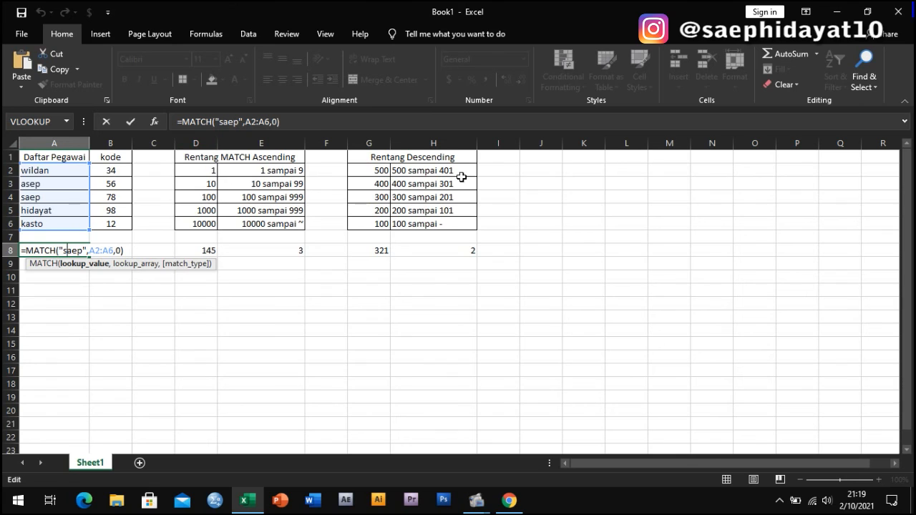
{"action": "left_click", "coordinate": [221, 125]}
{"action": "left_click", "coordinate": [269, 250]}
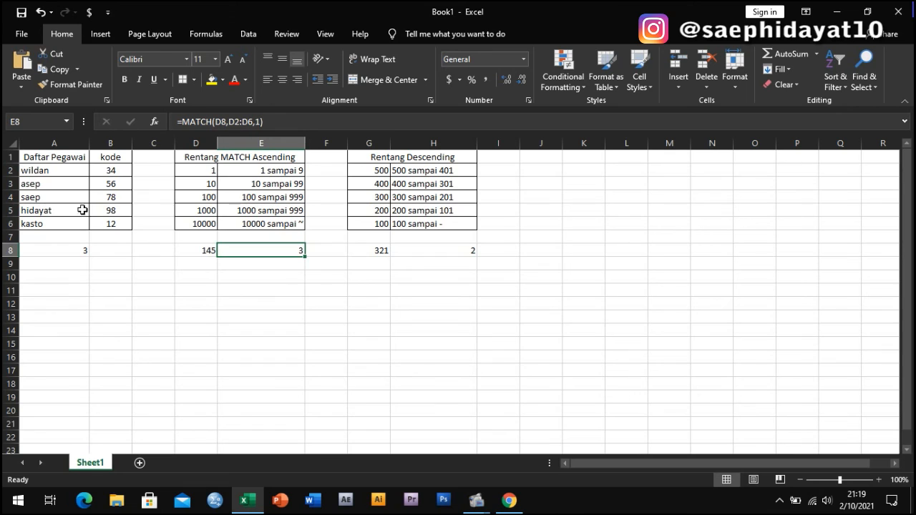
{"action": "left_click", "coordinate": [440, 247]}
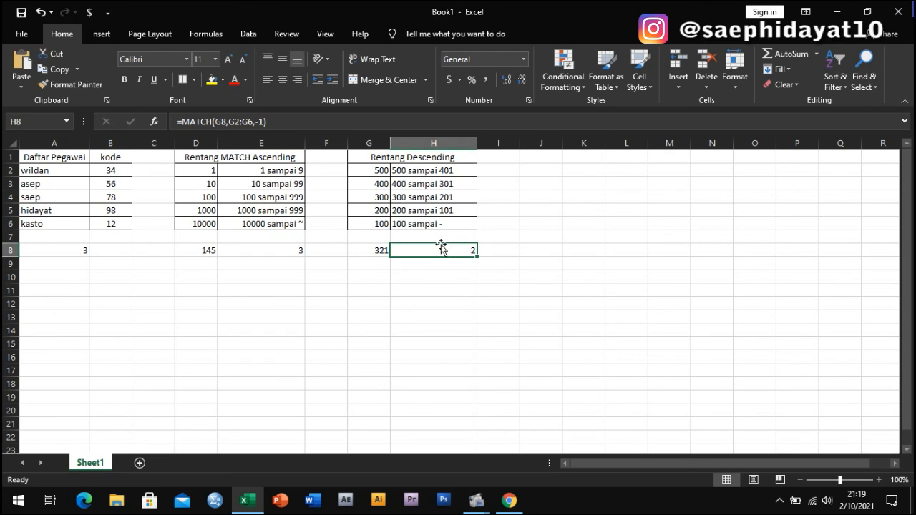